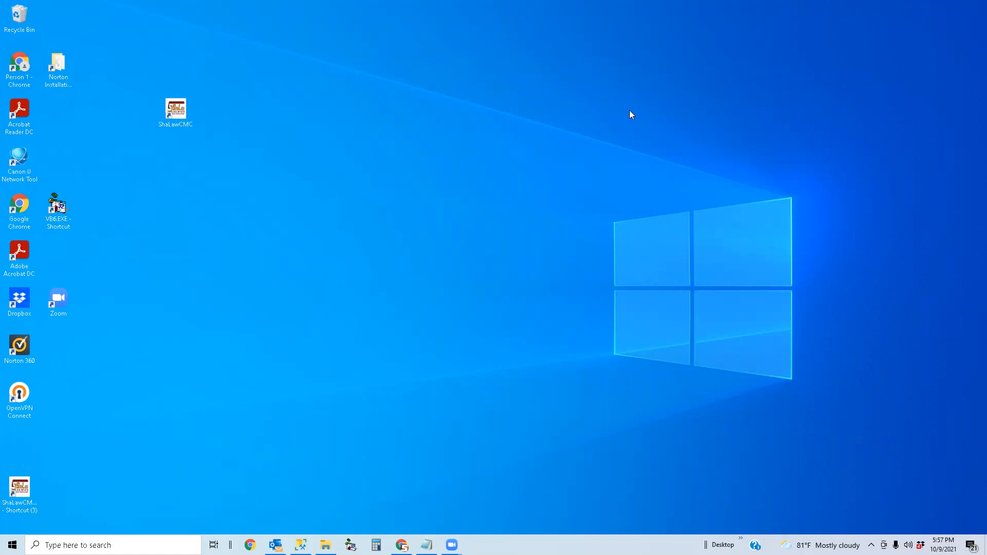
# - Launch ShaLawCMC from the desktop and sign in with the passcode
pyautogui.doubleClick(174, 116)
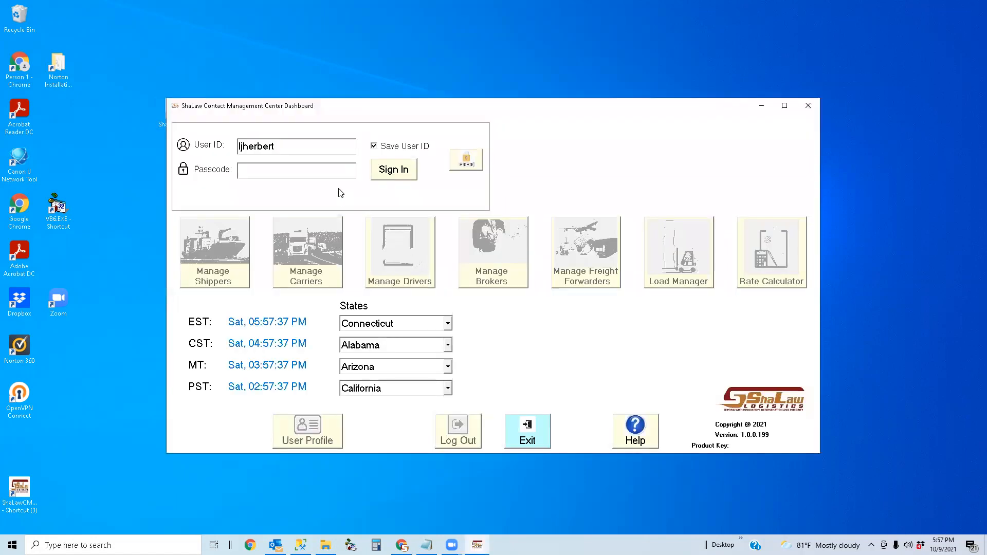
pyautogui.write('*********')
pyautogui.press('Return')
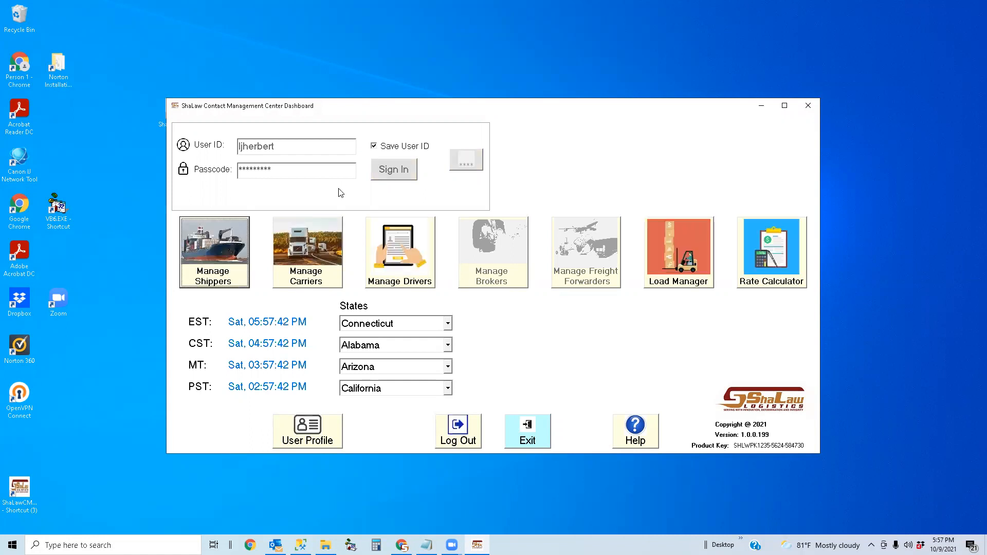
# - Open the Rate Calculator from the signed-in dashboard
pyautogui.click(803, 241)
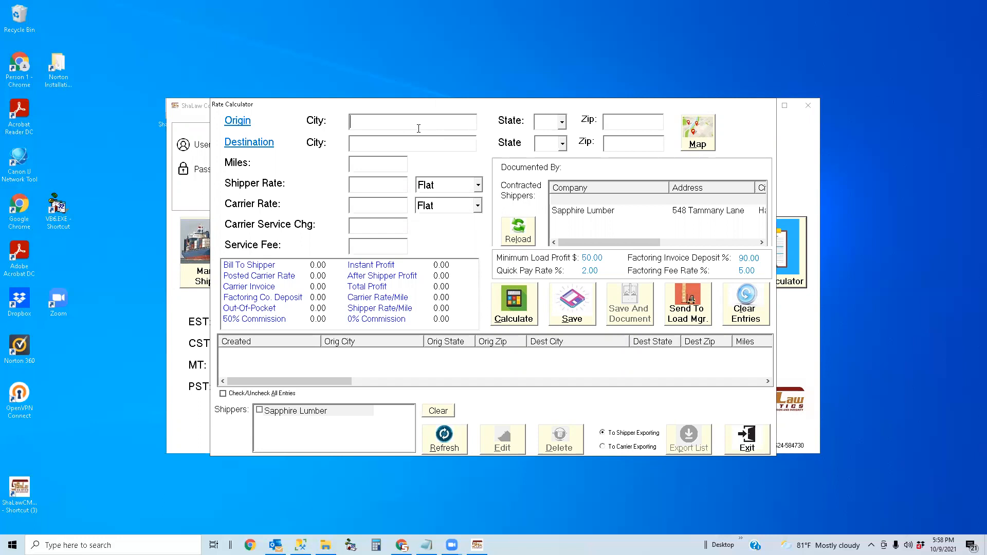
# - Route the load from HELENA, MT to BILLINGS, MT, giving 239.00 miles
pyautogui.write('hel')
pyautogui.press('Down')
pyautogui.press('Down')
pyautogui.press('Down')
pyautogui.press('Down')
pyautogui.press('Down')
pyautogui.press('Down')
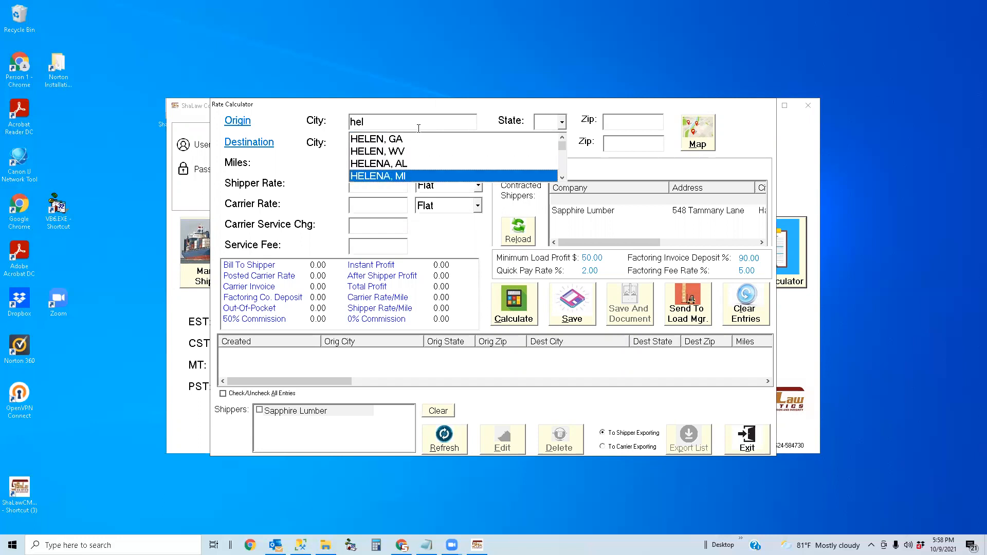
pyautogui.press('Up')
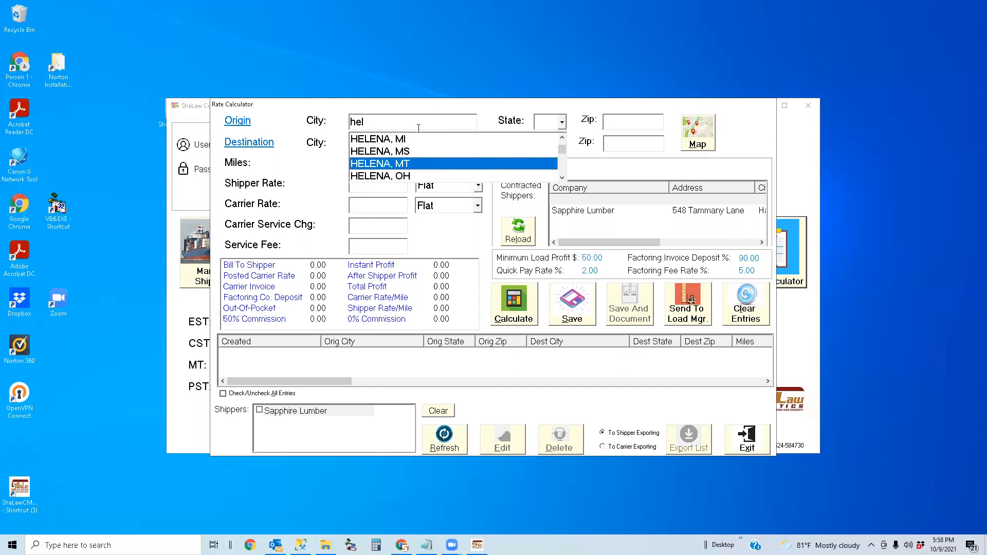
pyautogui.press('Return')
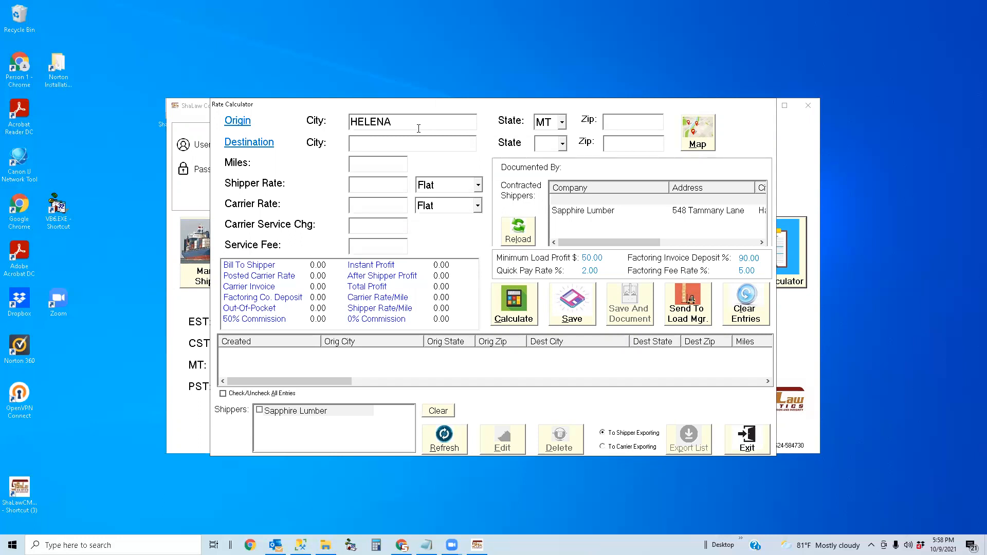
pyautogui.write('billing')
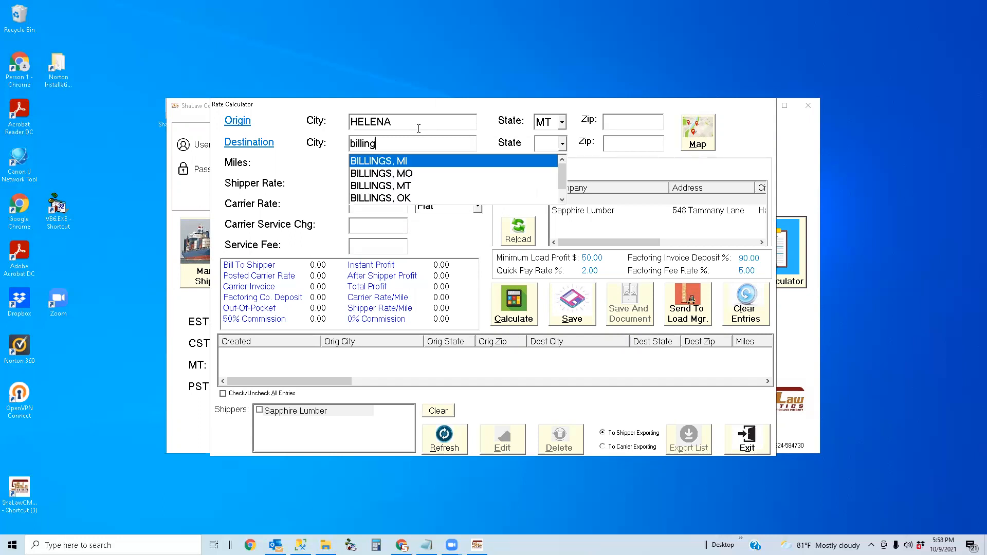
pyautogui.write('s')
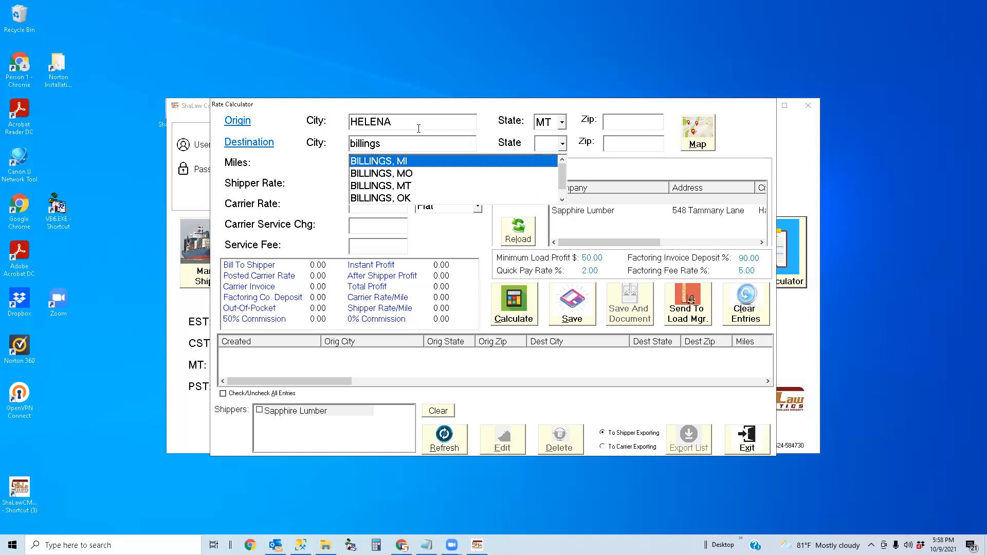
pyautogui.press('Down')
pyautogui.press('Down')
pyautogui.press('Return')
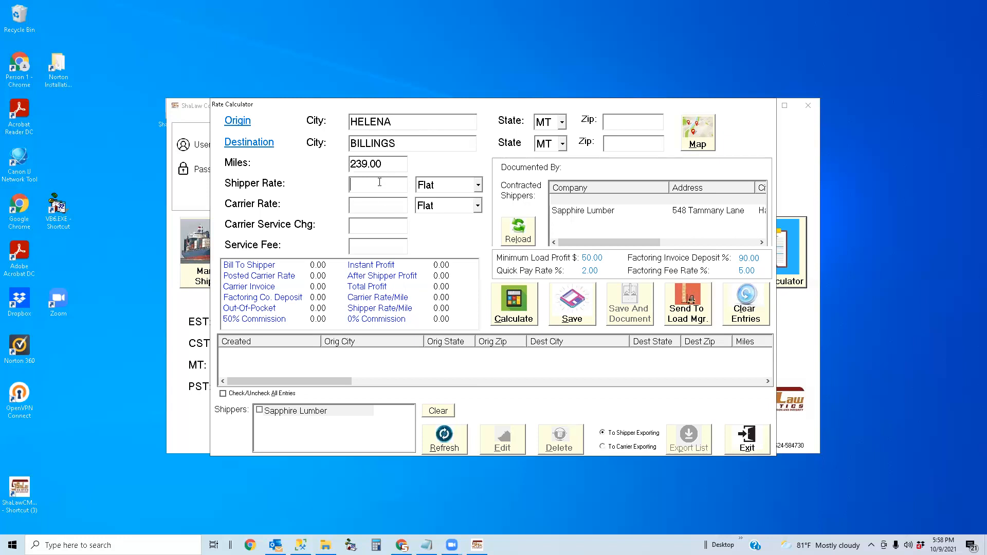
# - Rate the shipper by Net Ton: 48000 lb at 28 per ton plus 100.00, totalling 772.00
pyautogui.click(478, 185)
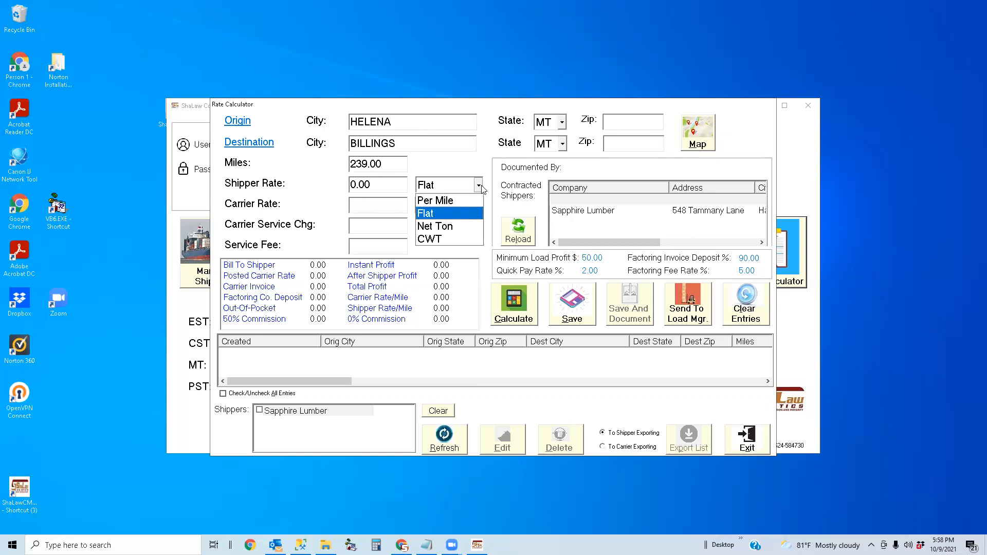
pyautogui.click(466, 229)
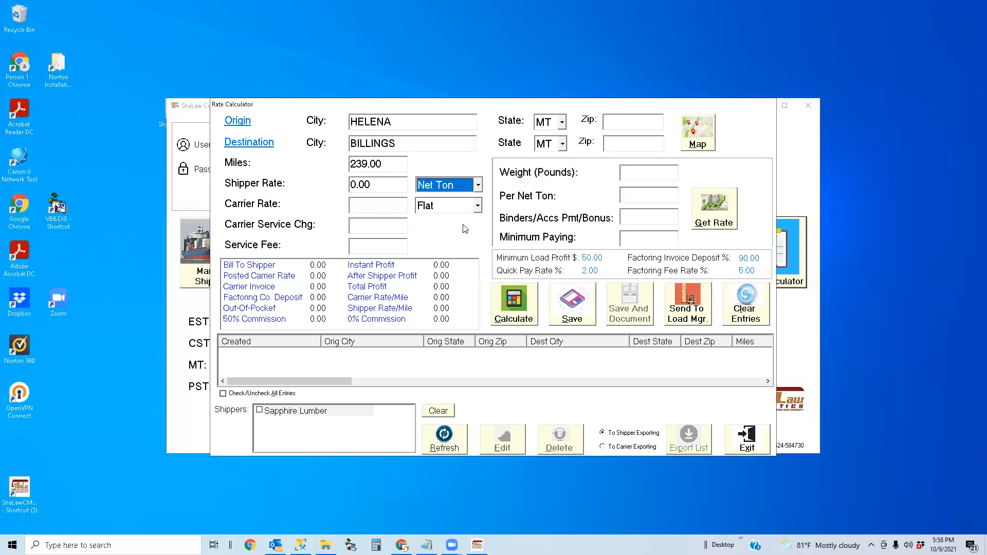
pyautogui.click(640, 171)
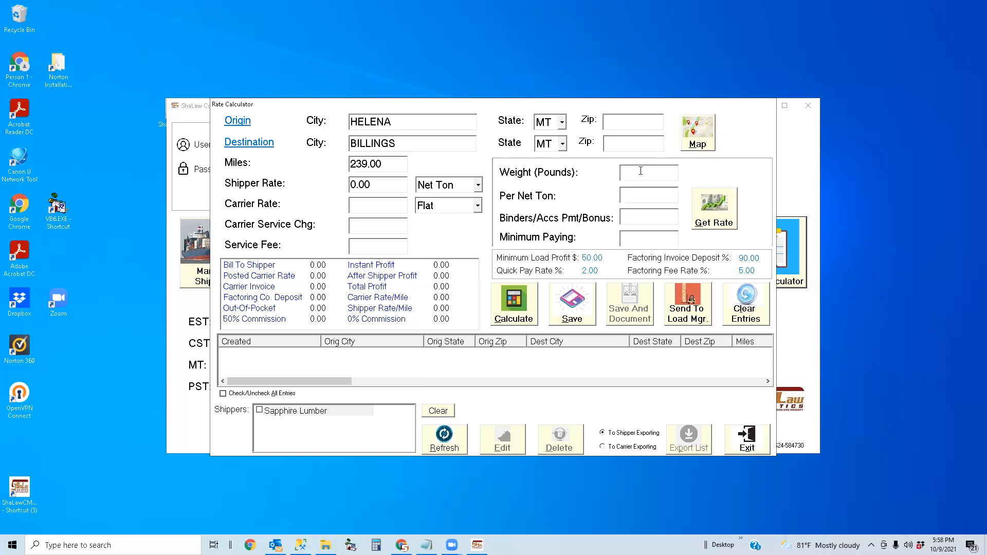
pyautogui.write('48000')
pyautogui.press('Tab')
pyautogui.write('28')
pyautogui.press('Tab')
pyautogui.write('100.00')
pyautogui.click(723, 220)
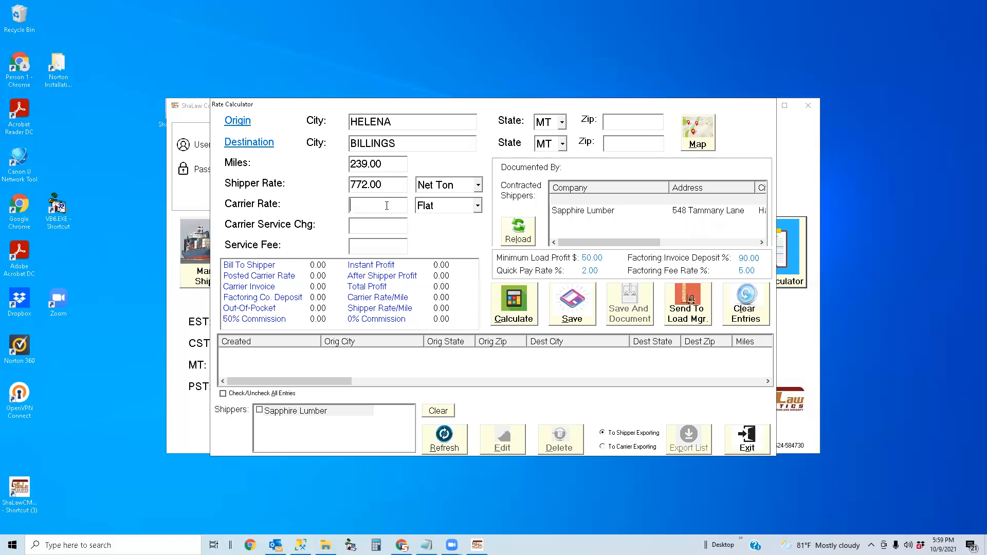
# - Calculate a 694.80 carrier rate with 52.50 total profit and 13.90 instant profit
pyautogui.click(525, 314)
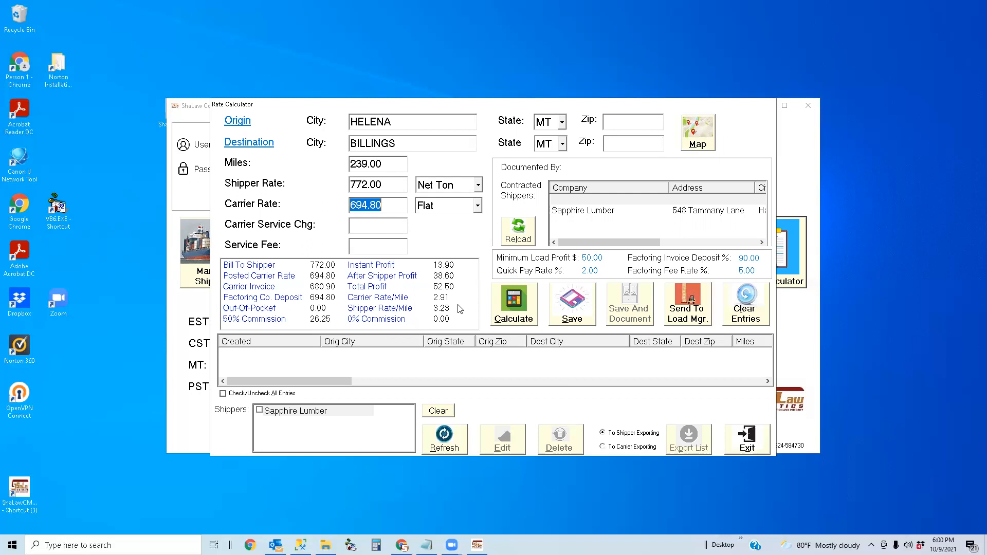
pyautogui.click(572, 201)
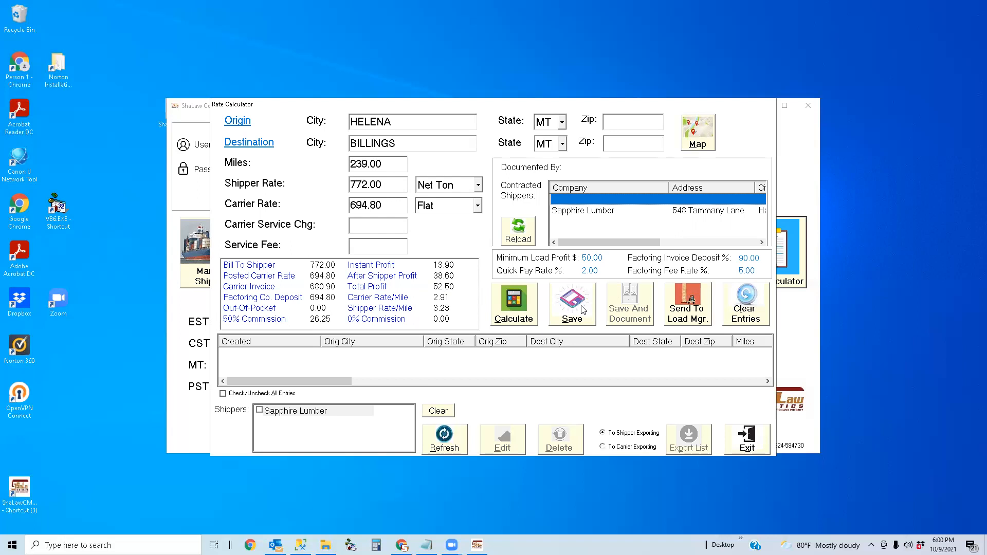
pyautogui.click(689, 311)
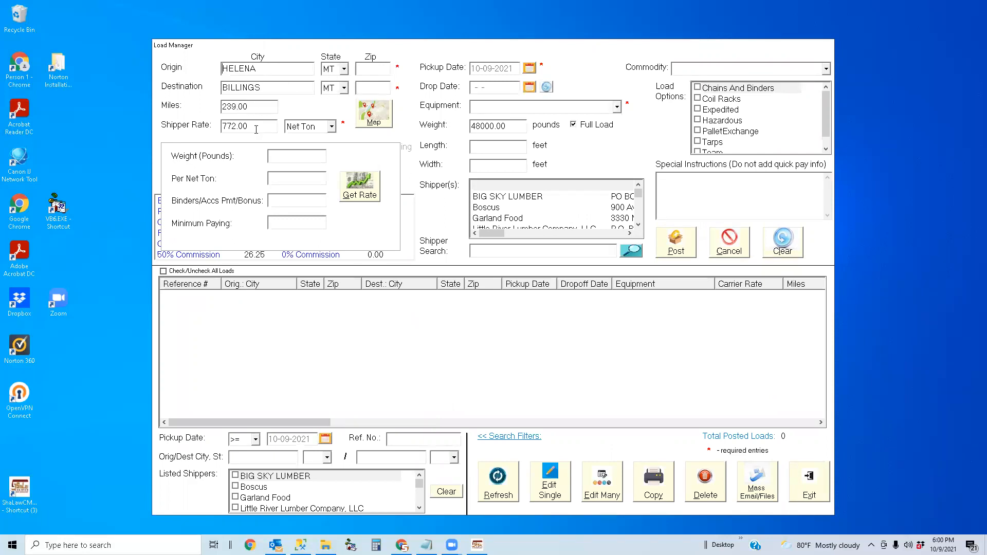
pyautogui.click(332, 127)
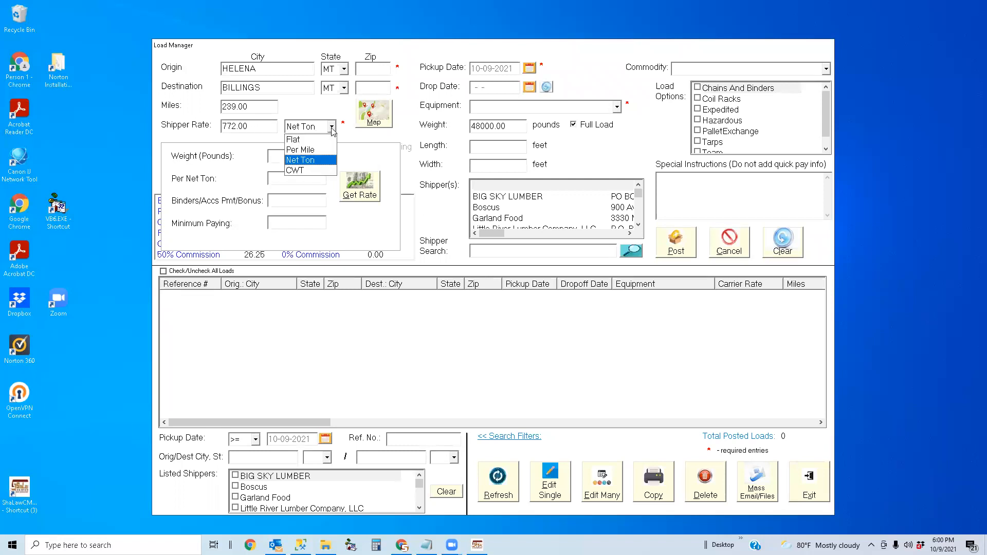
pyautogui.click(316, 141)
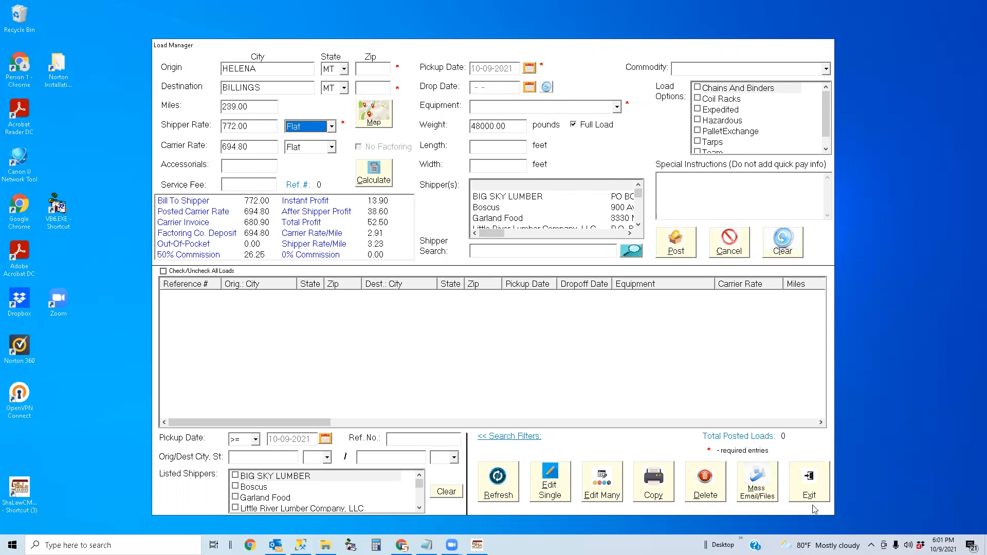
pyautogui.click(806, 489)
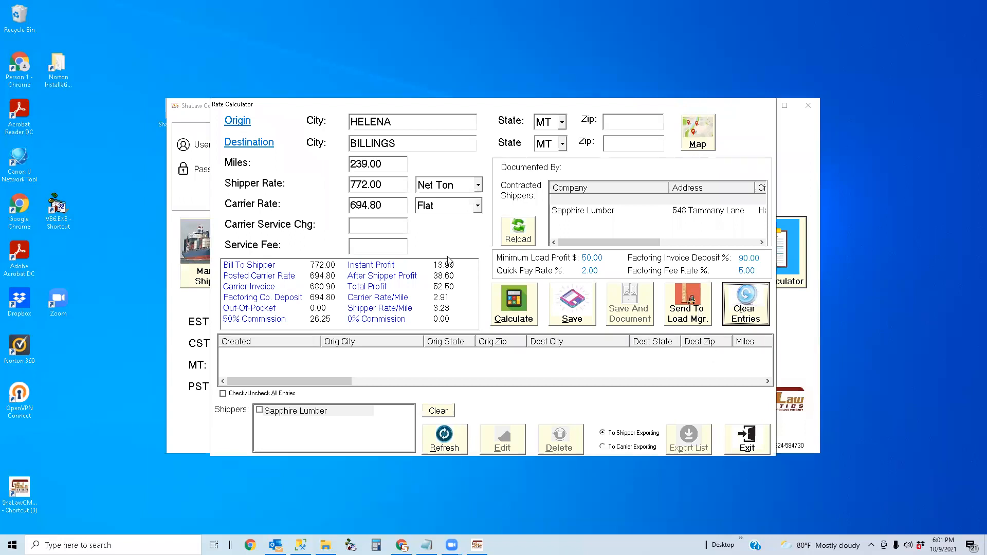
# - Clear all rate form entries, close the Rate Calculator and quit the application
pyautogui.click(756, 316)
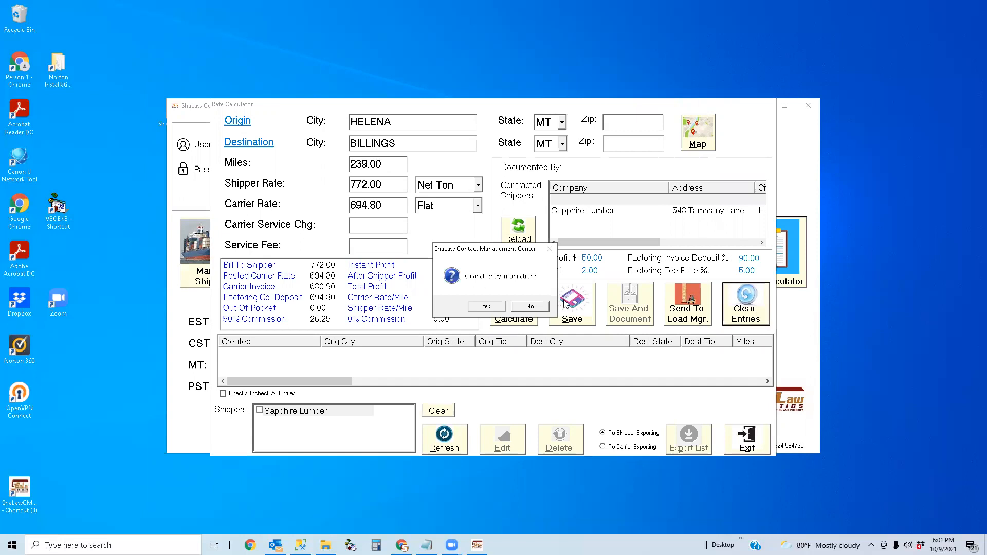
pyautogui.click(485, 308)
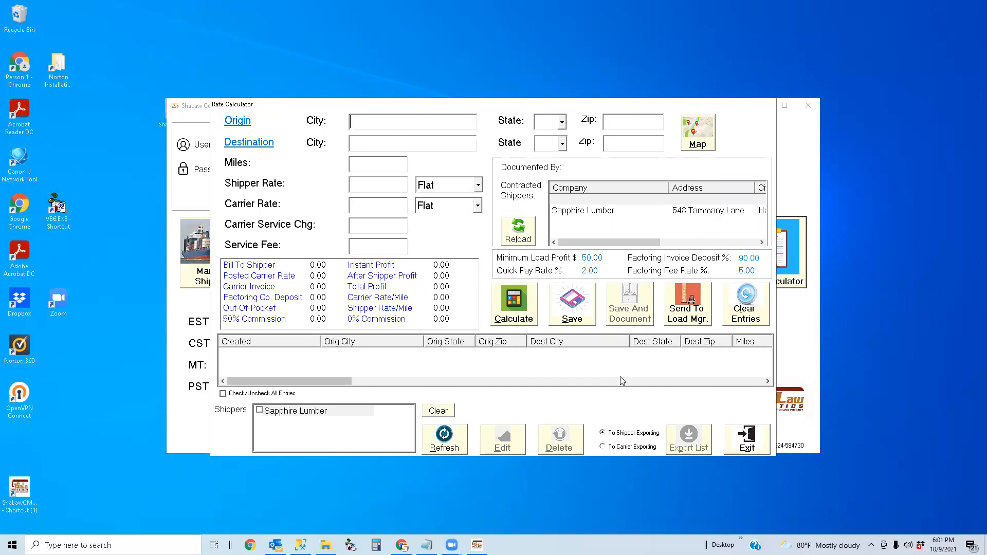
pyautogui.click(753, 444)
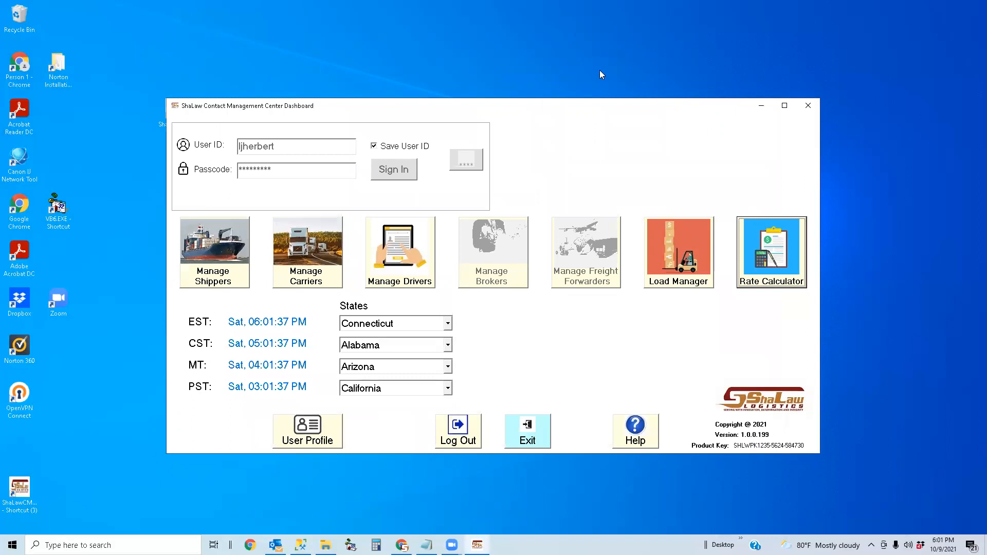
pyautogui.click(527, 427)
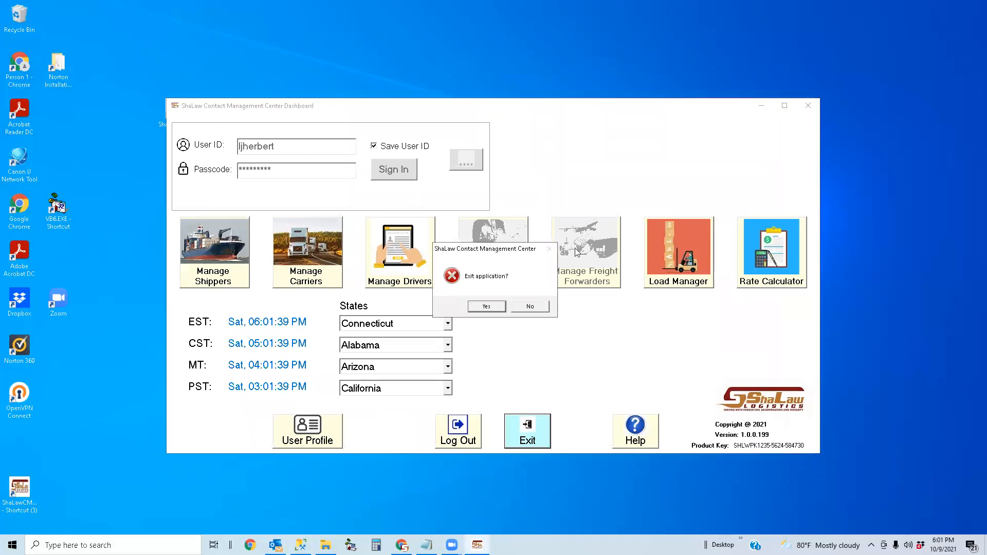
pyautogui.click(489, 307)
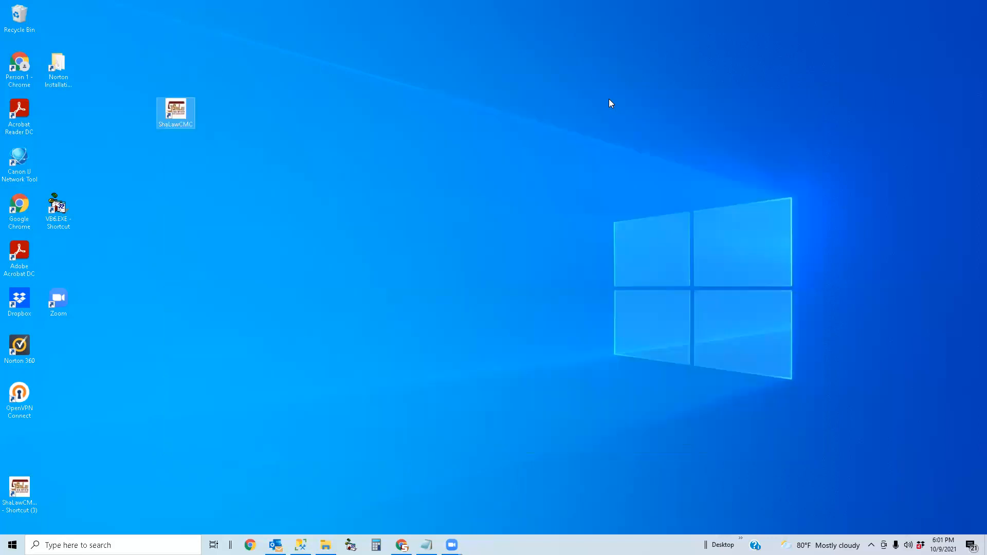